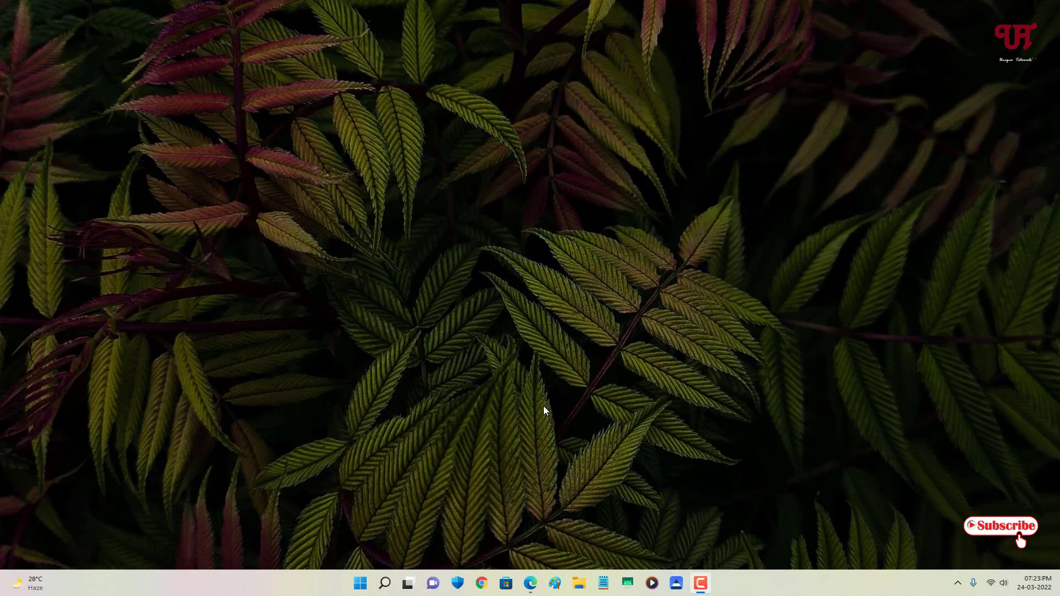
Step: Open the ManicTime website from the Google results in Microsoft Edge and download the Windows client's portable version (usb)
click(531, 581)
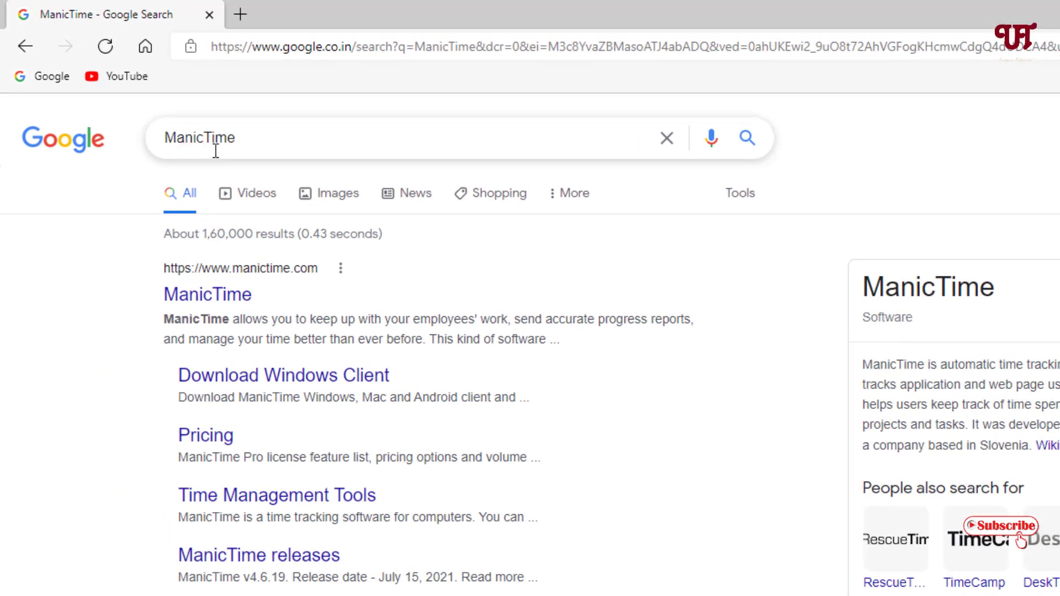
click(223, 302)
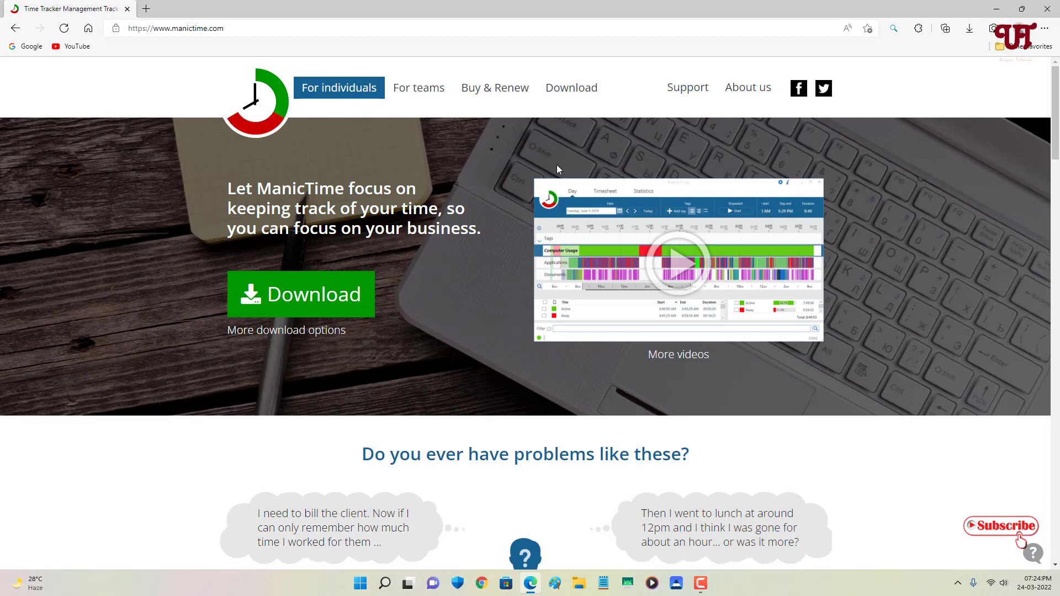
click(267, 338)
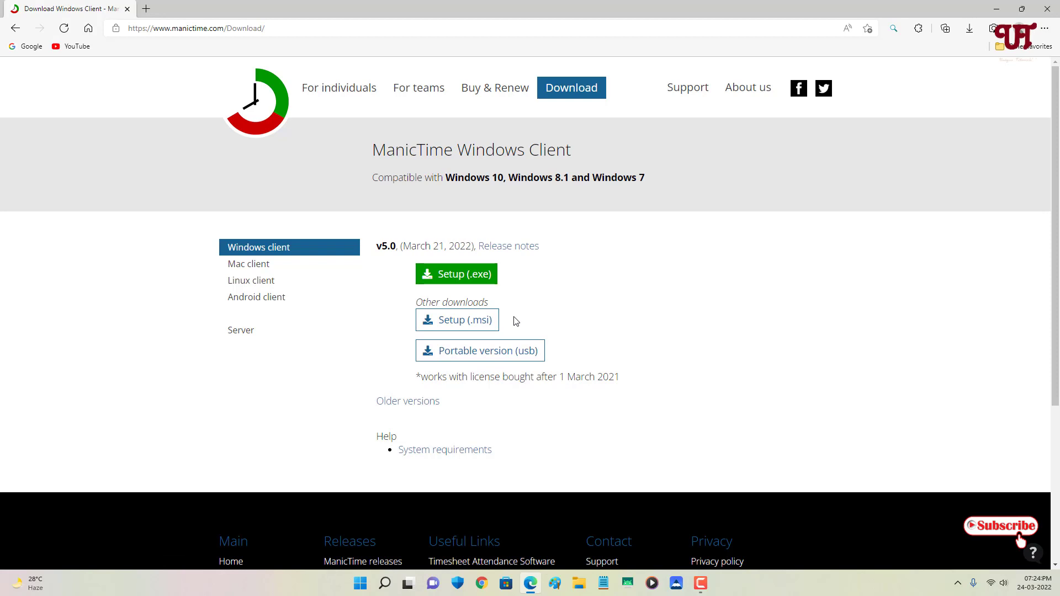
click(500, 360)
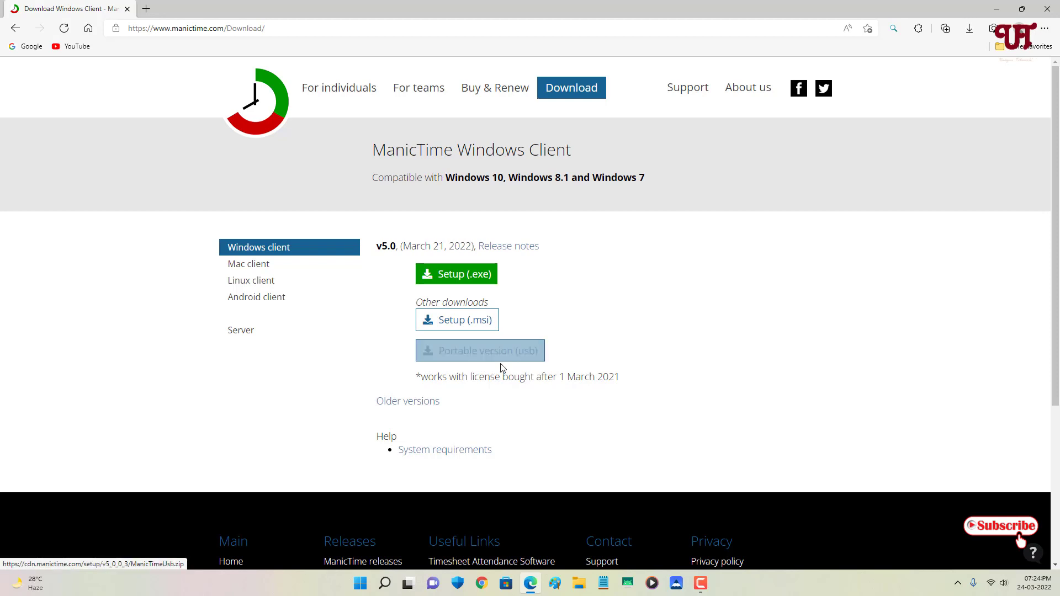
click(513, 359)
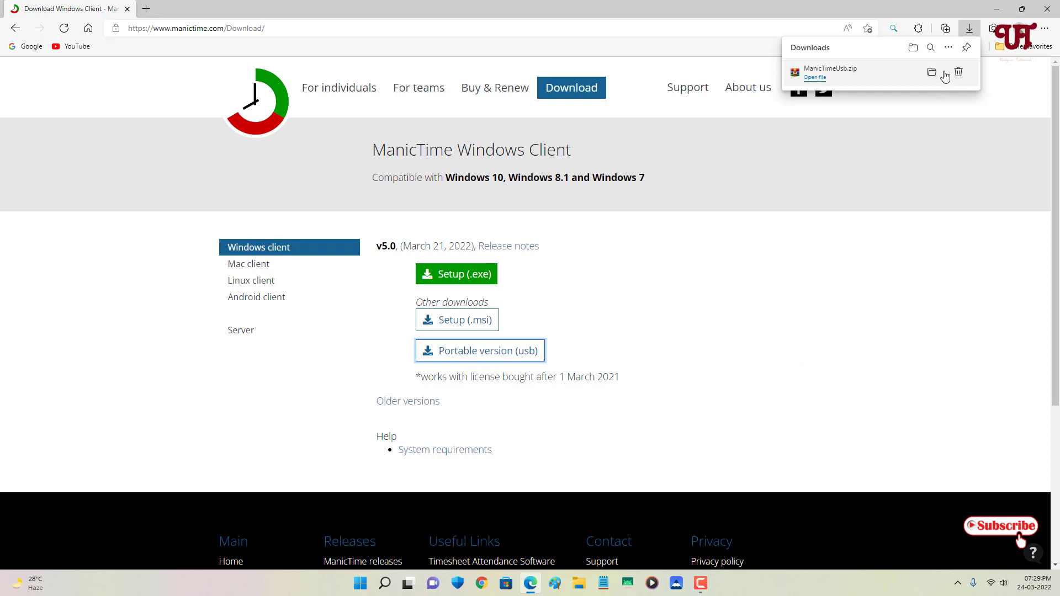
Step: Show the downloaded ManicTimeUsb.zip in its Downloads folder and close the browser
click(935, 74)
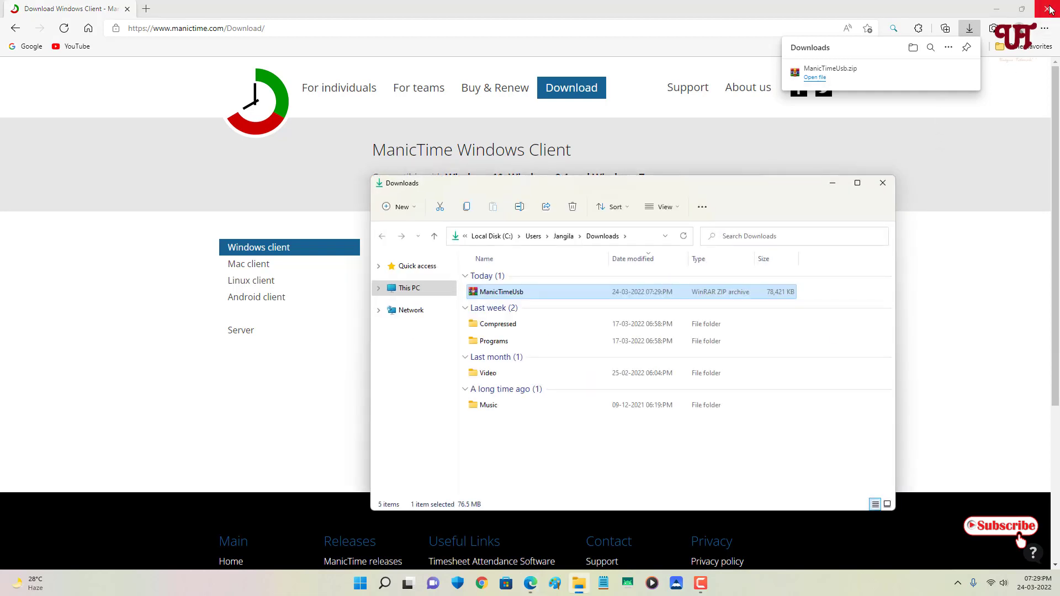
click(1051, 12)
click(1051, 10)
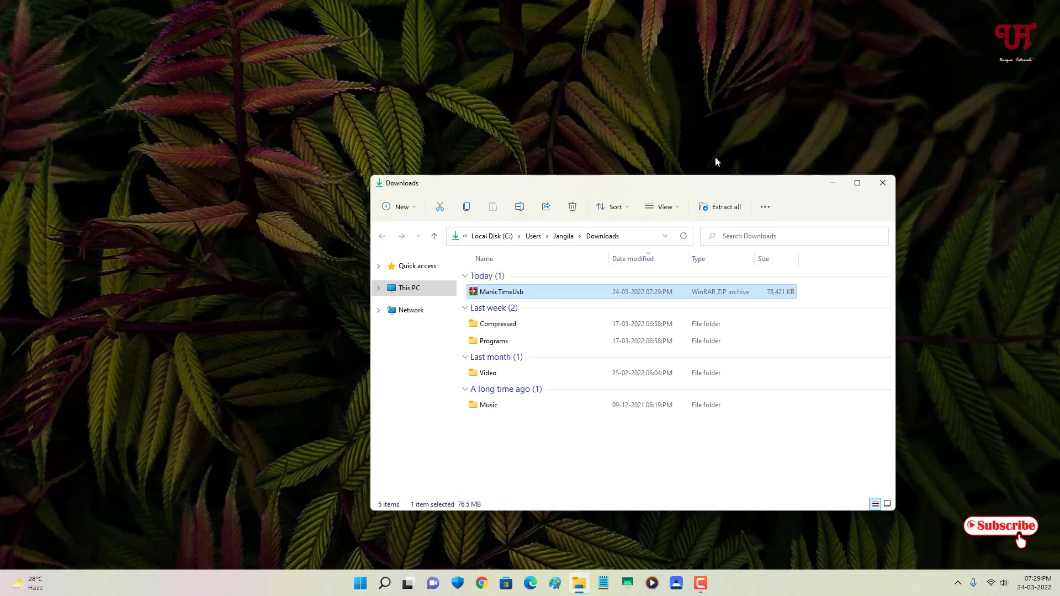
Step: Extract ManicTimeUsb.zip with WinRAR into a ManicTimeUsb folder in Downloads and close the archive
double_click(509, 297)
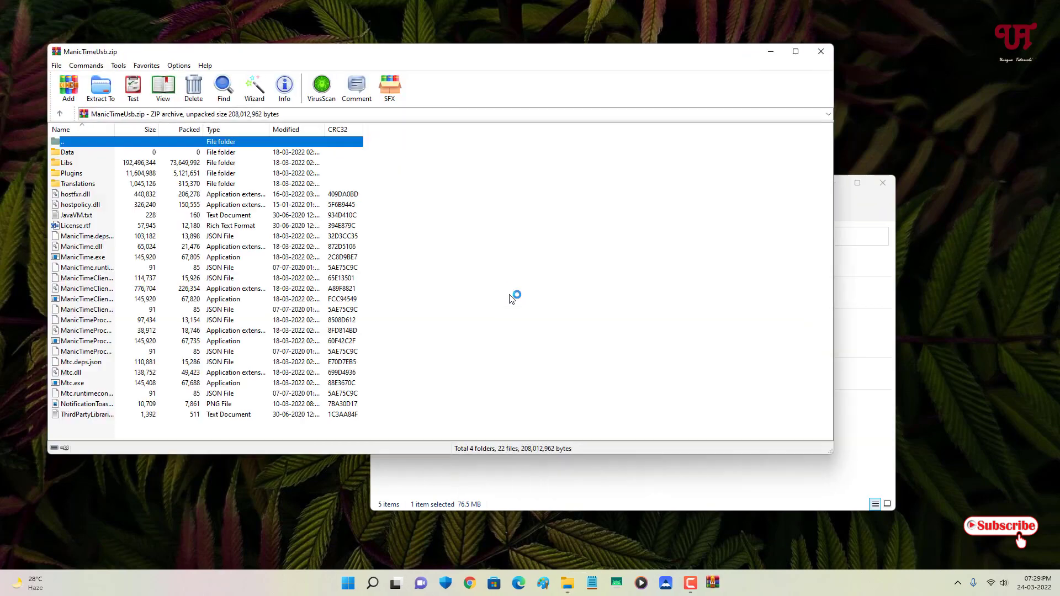
click(100, 88)
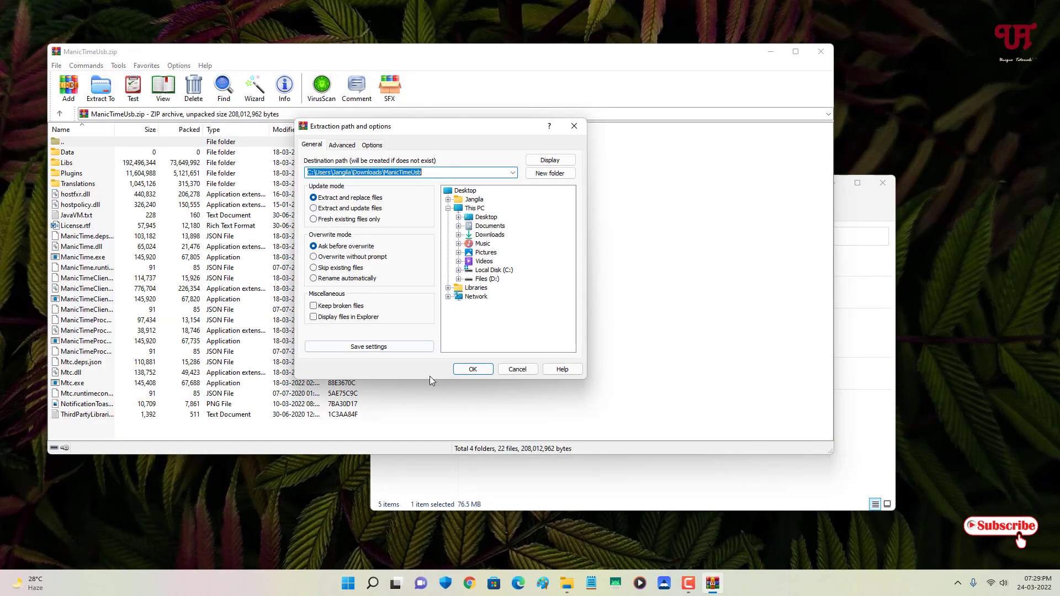
click(473, 370)
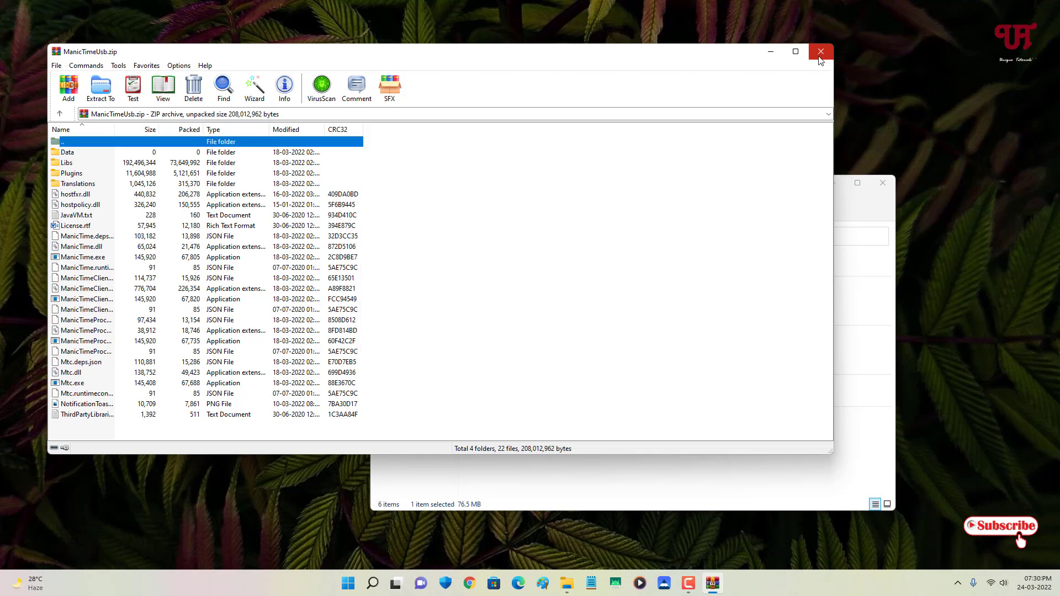
click(820, 55)
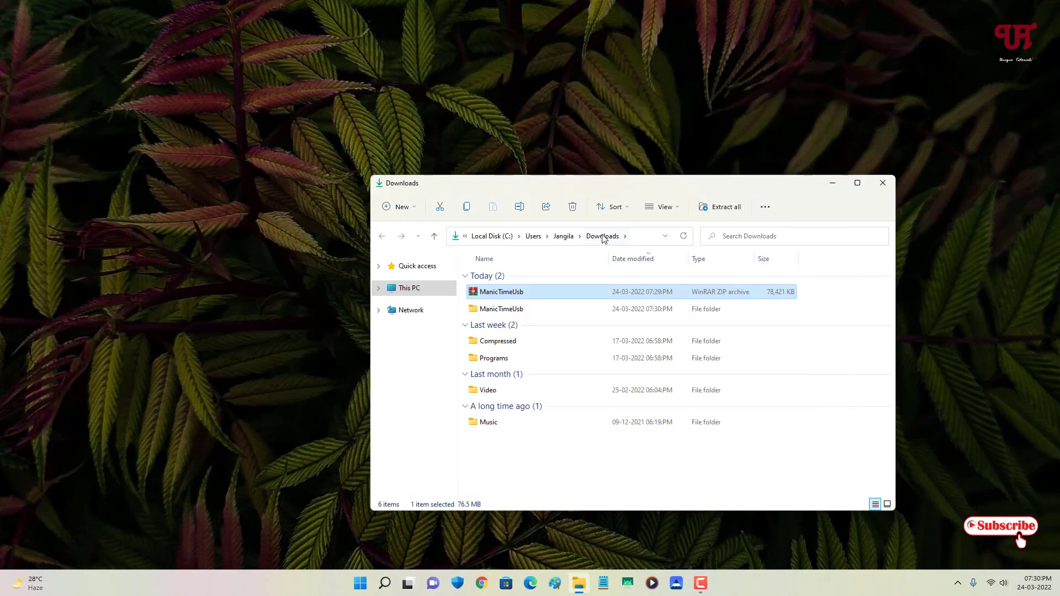
Step: Run the ManicTime application from the extracted ManicTimeUsb folder as administrator and minimize the folder window
double_click(499, 309)
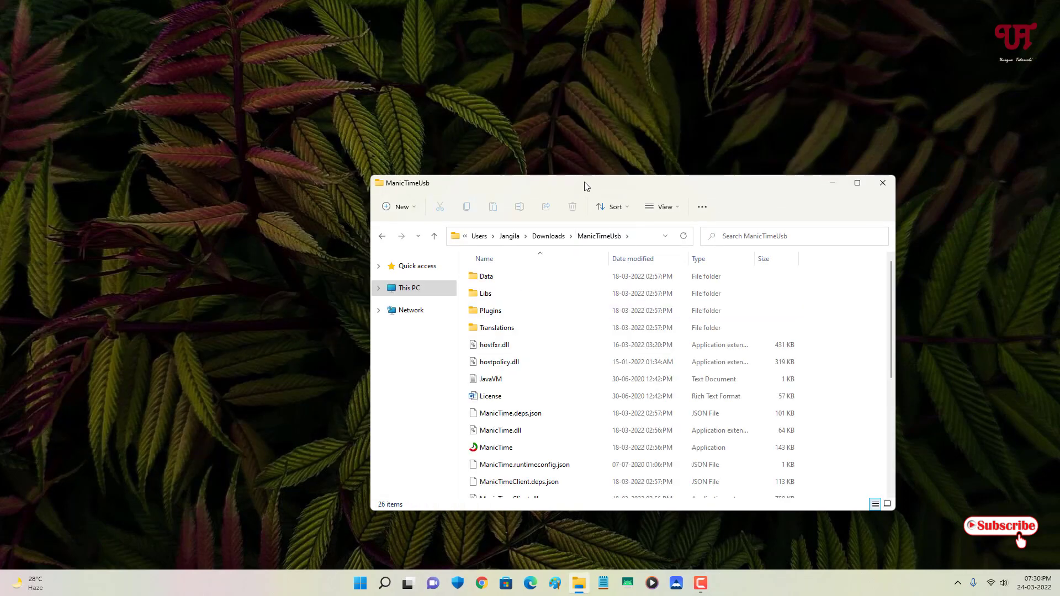
drag(584, 184, 528, 147)
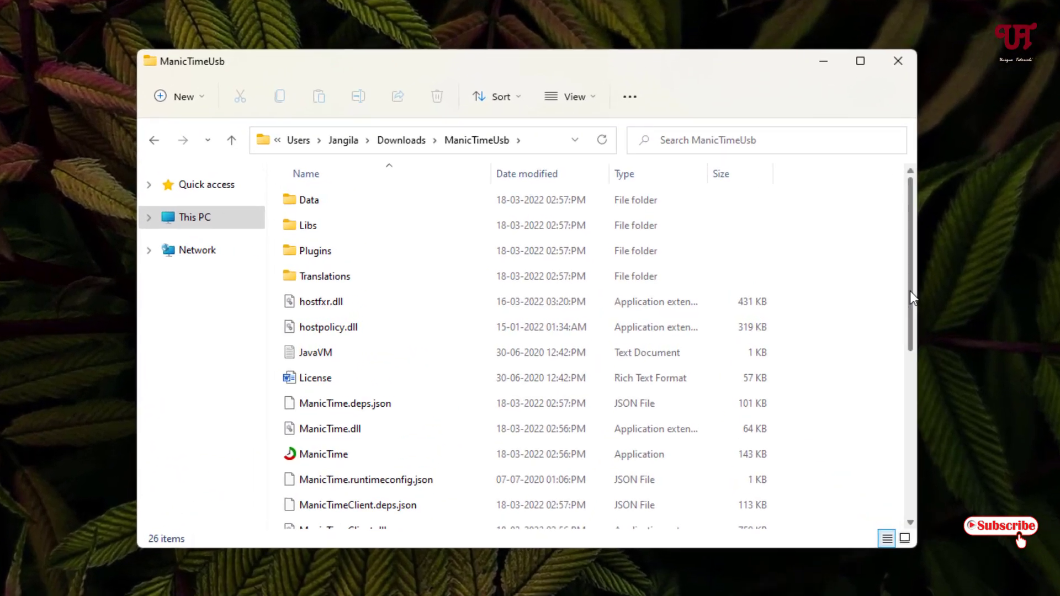
drag(834, 305, 831, 317)
drag(914, 315, 910, 376)
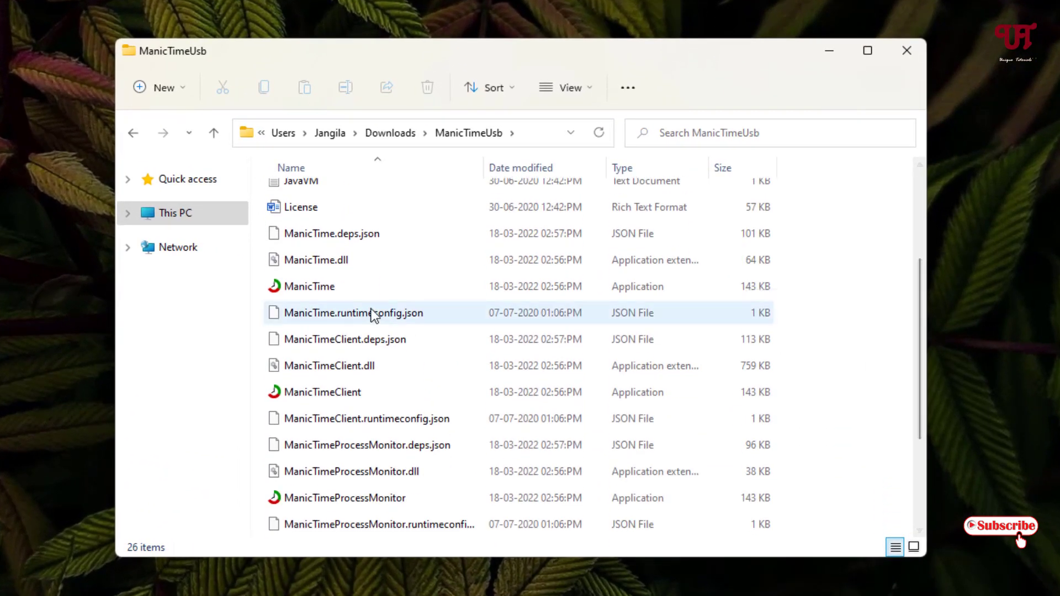
click(298, 286)
right_click(298, 286)
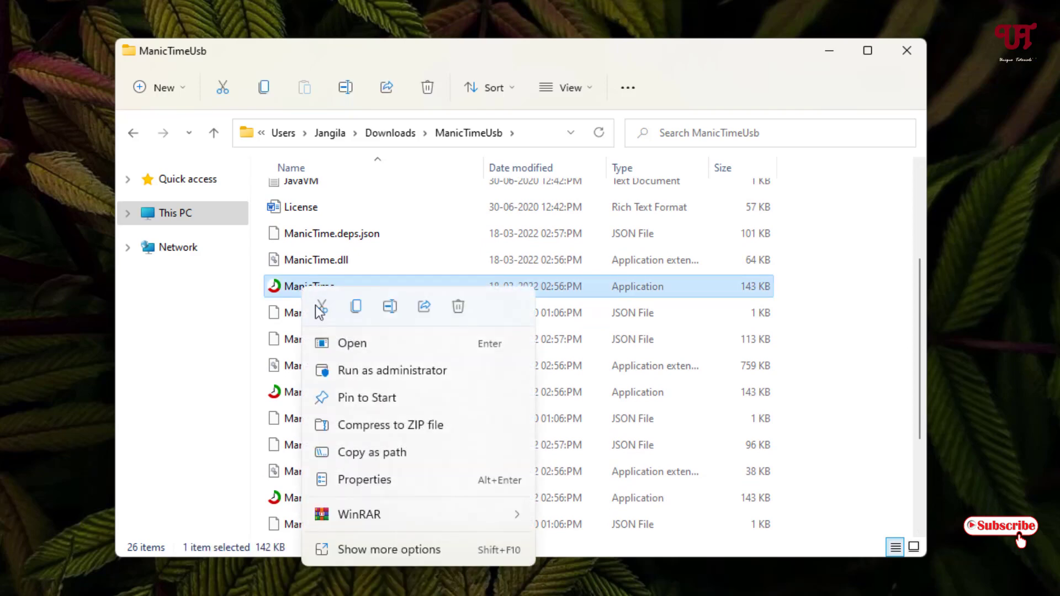
click(366, 370)
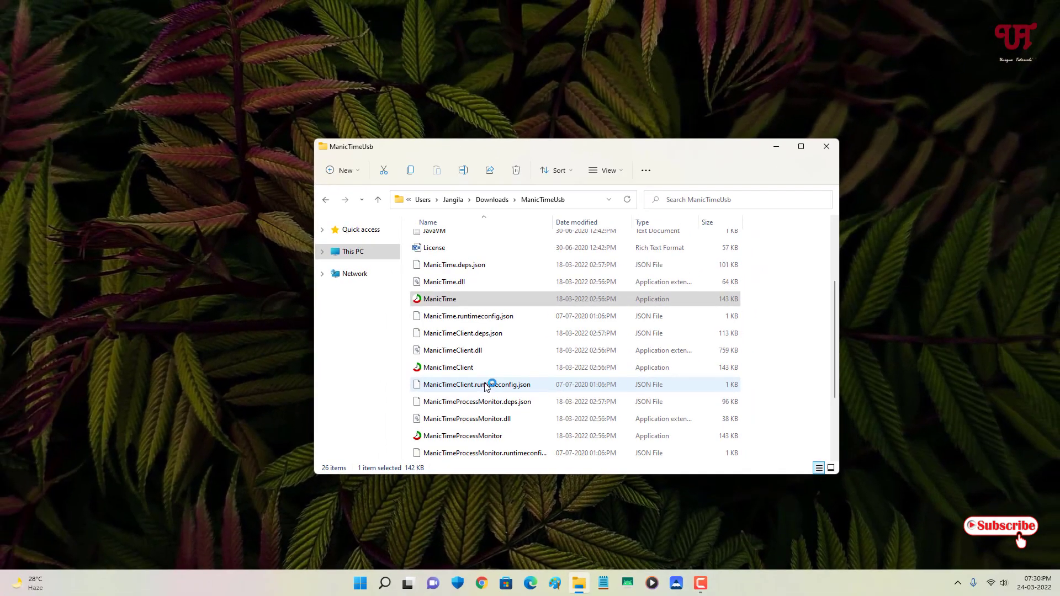
click(776, 146)
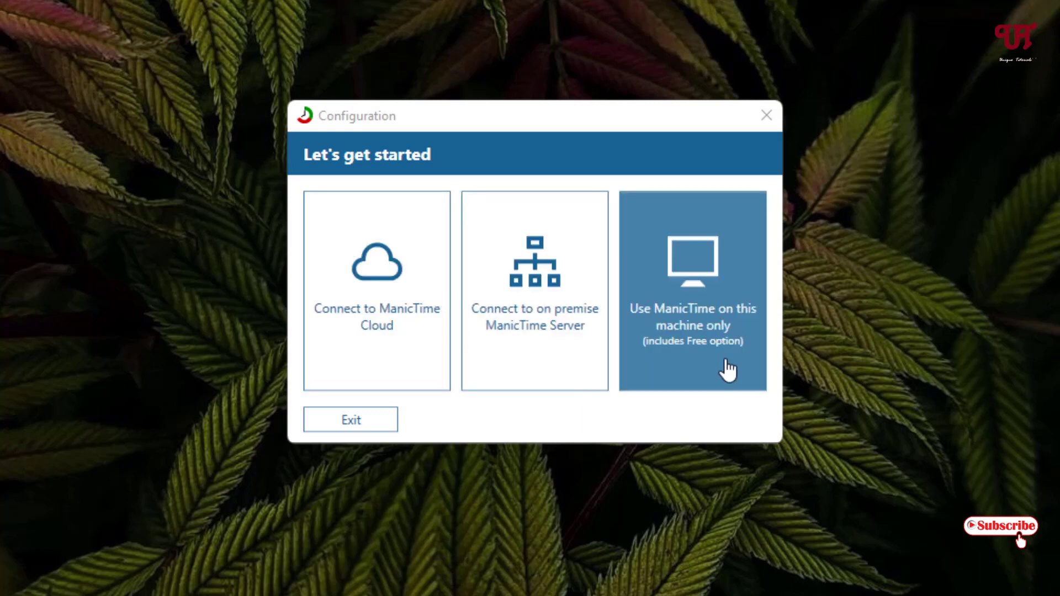
Step: Configure ManicTime for use on this machine only with the Standard (free) license, accepting the disabled features
click(705, 337)
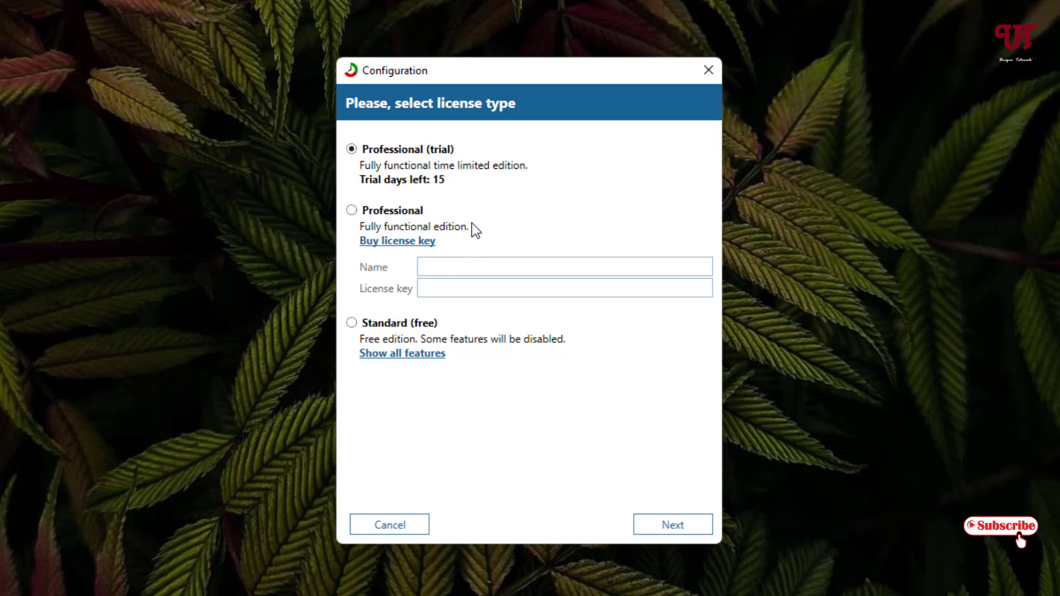
click(351, 323)
click(665, 523)
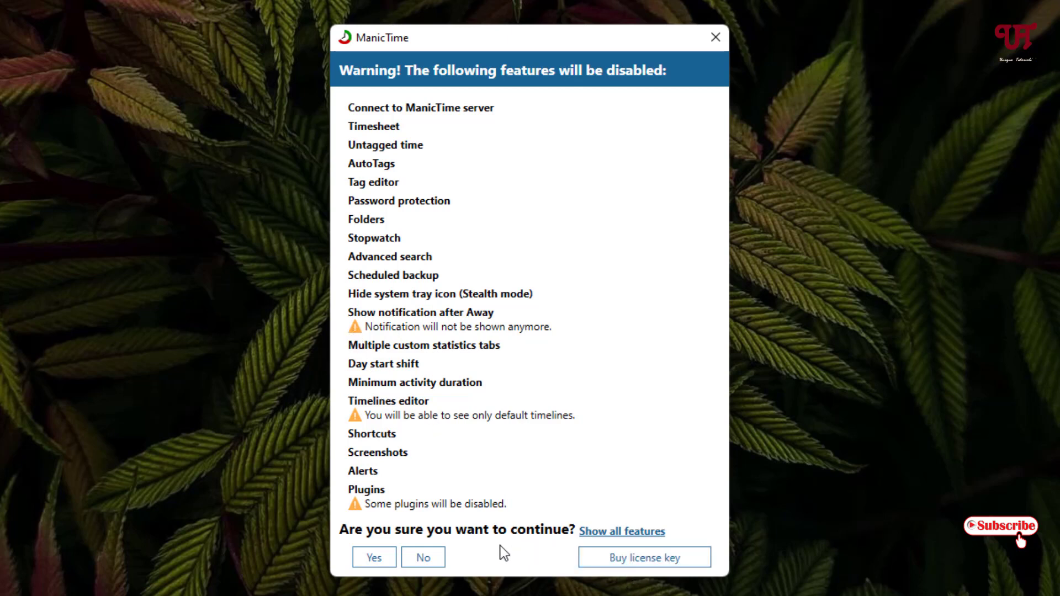
click(382, 563)
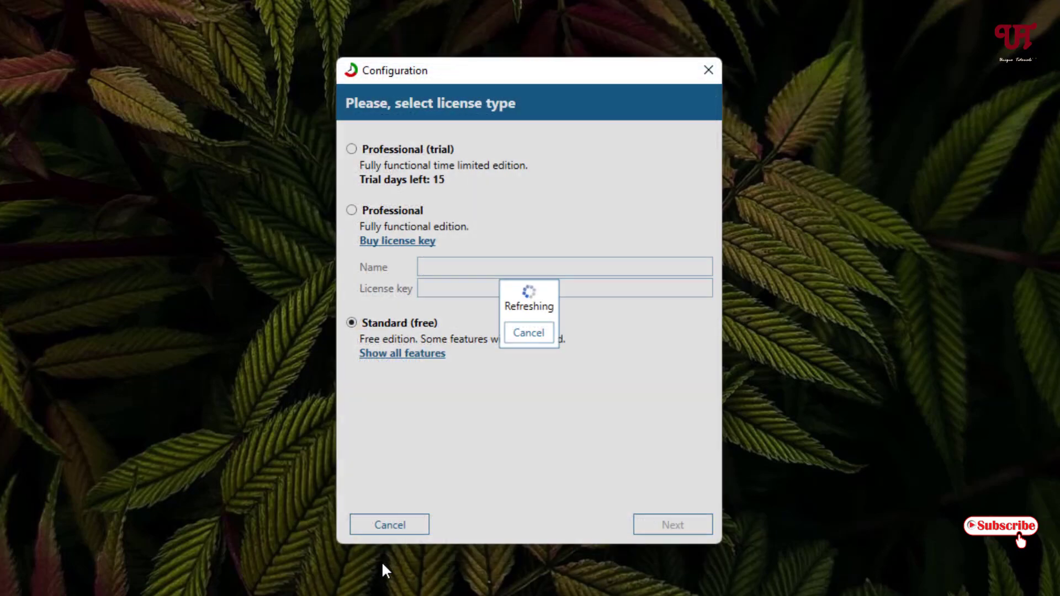
click(636, 524)
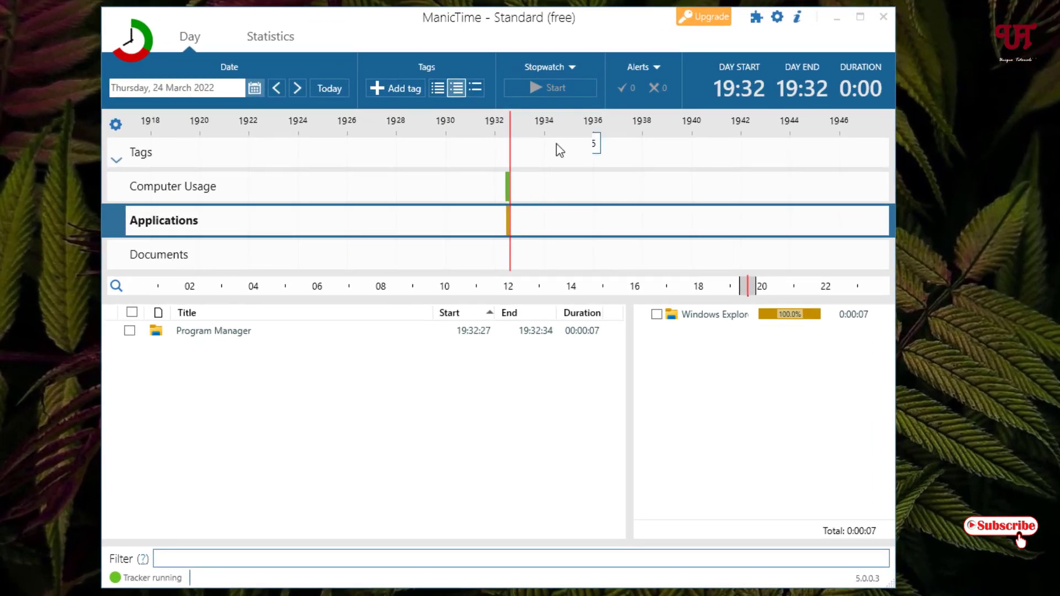
Step: Open the Google home page in Microsoft Edge to generate tracked activity and return to the ManicTime window
mouse_move(509, 200)
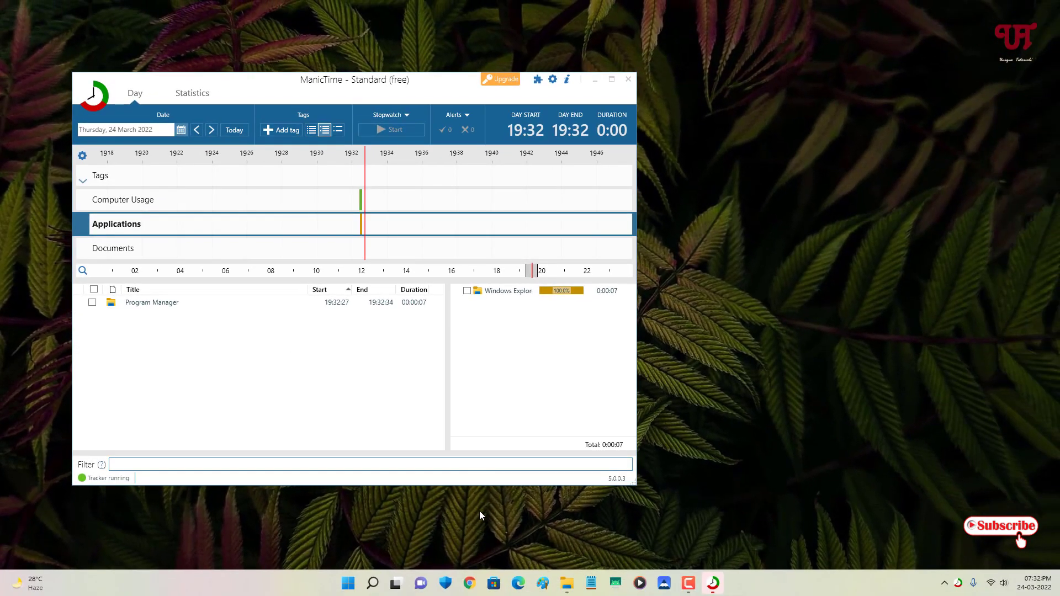
click(519, 584)
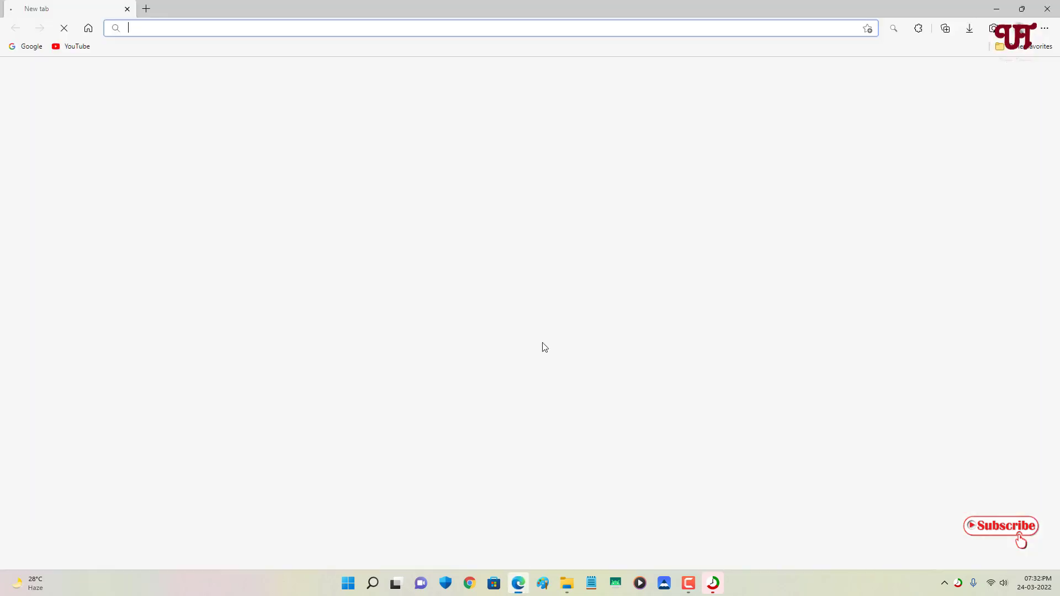
click(38, 48)
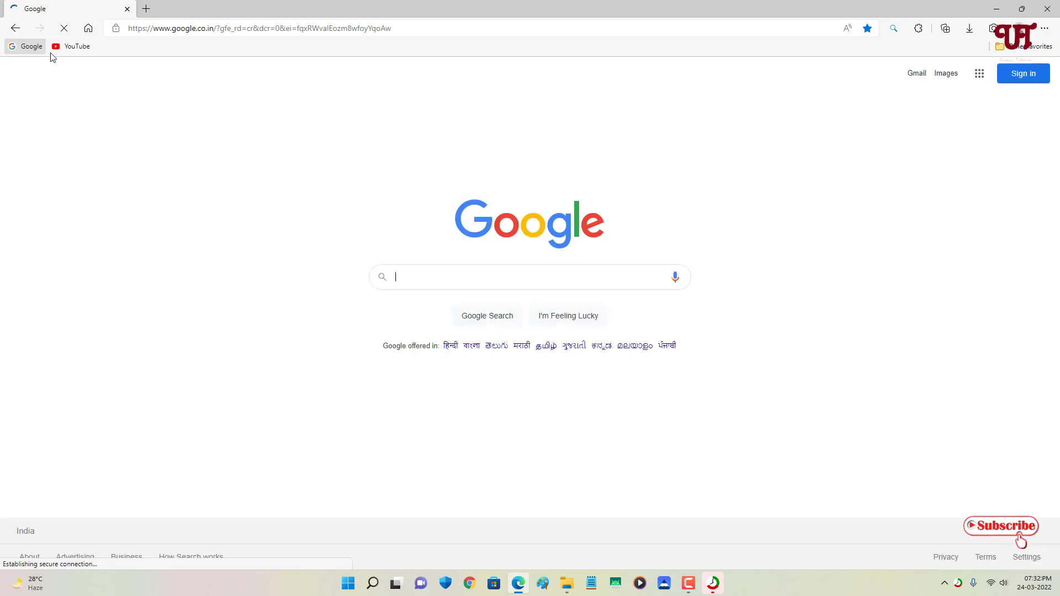
click(995, 9)
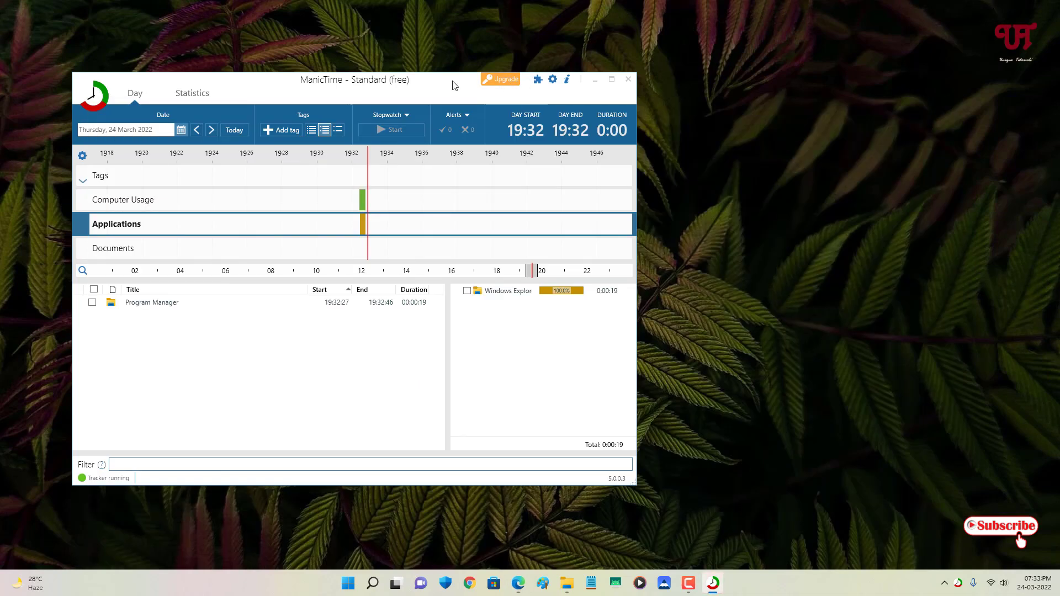
drag(466, 86, 624, 102)
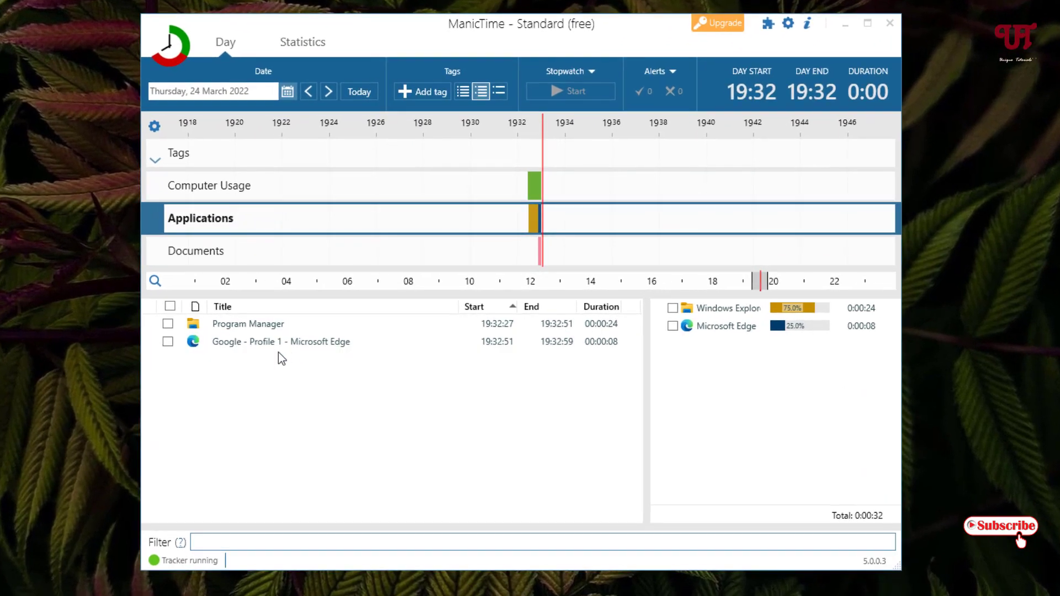
Step: Examine the day's tracked applications and this week's day duration statistics, and return to the Day view
mouse_move(222, 345)
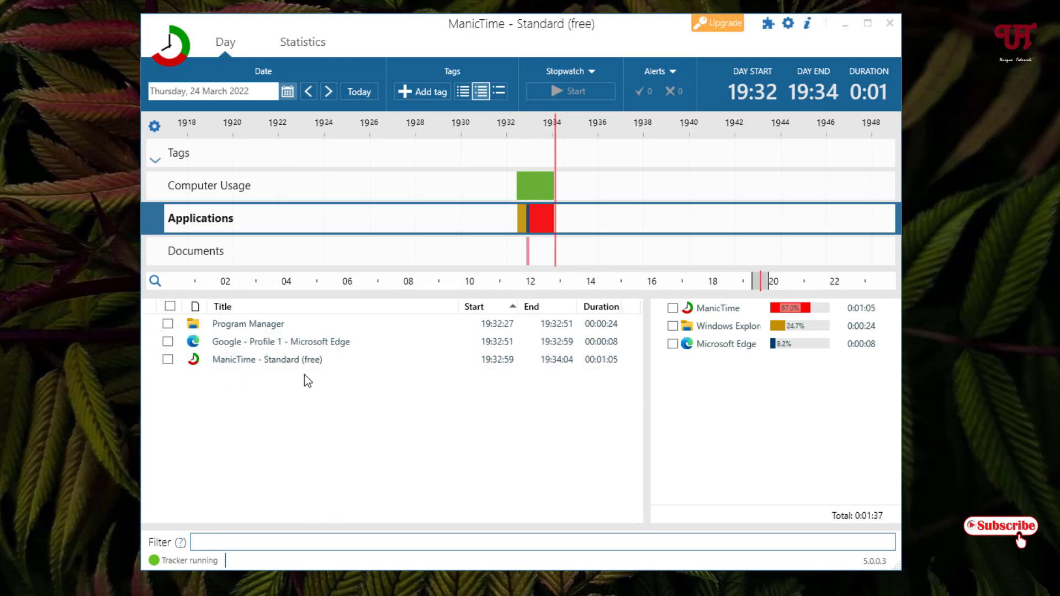
click(294, 49)
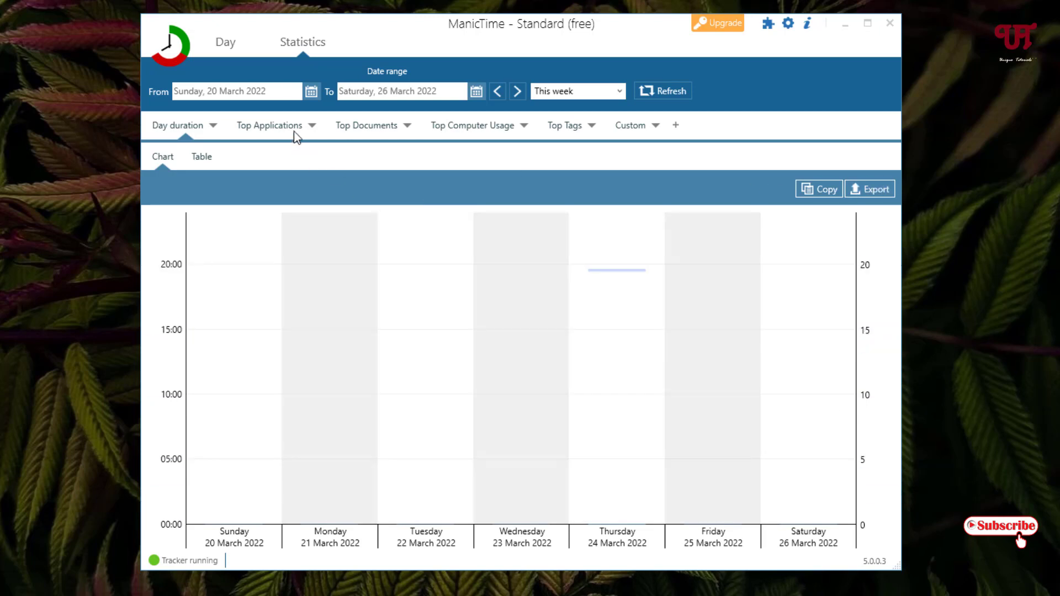
click(221, 46)
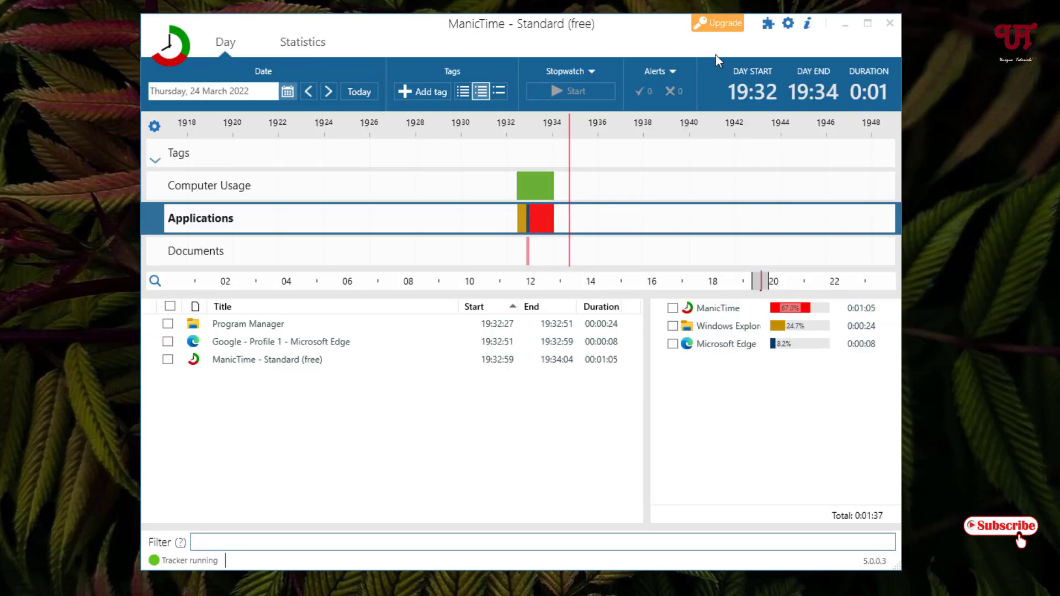
Step: Open the ManicTime settings and examine the General, Display, Tracking, Tagging, Privacy and notifications, and Scheduled backup options
click(791, 29)
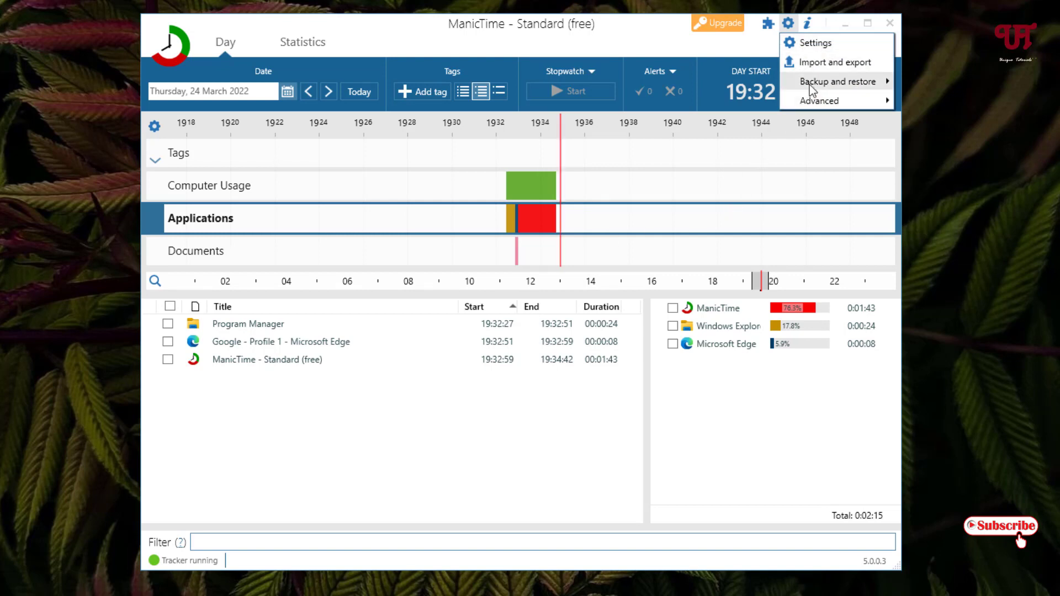
mouse_move(809, 85)
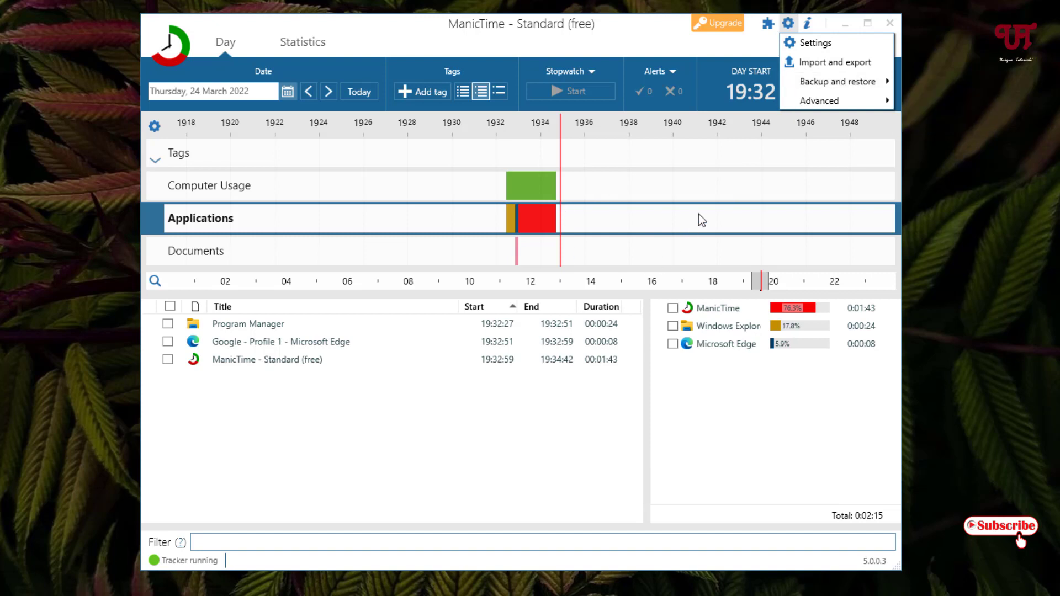
mouse_move(893, 104)
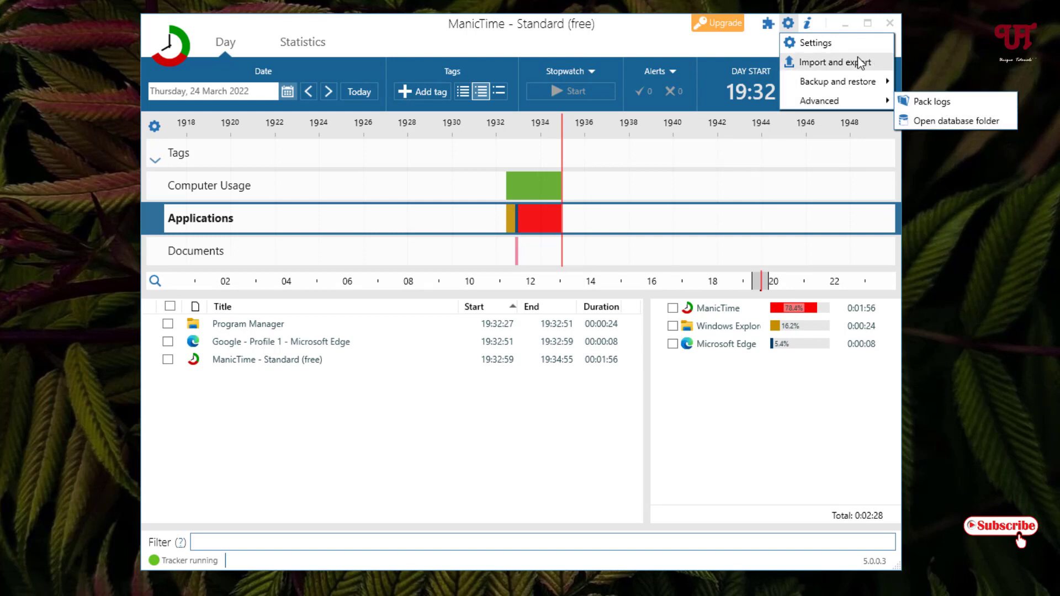
click(815, 43)
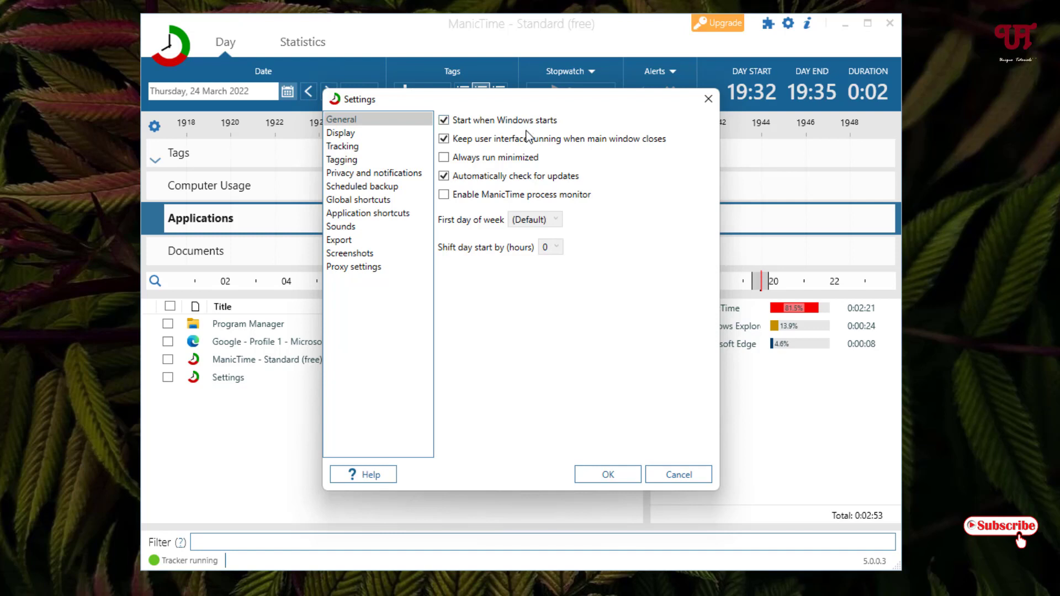
click(340, 136)
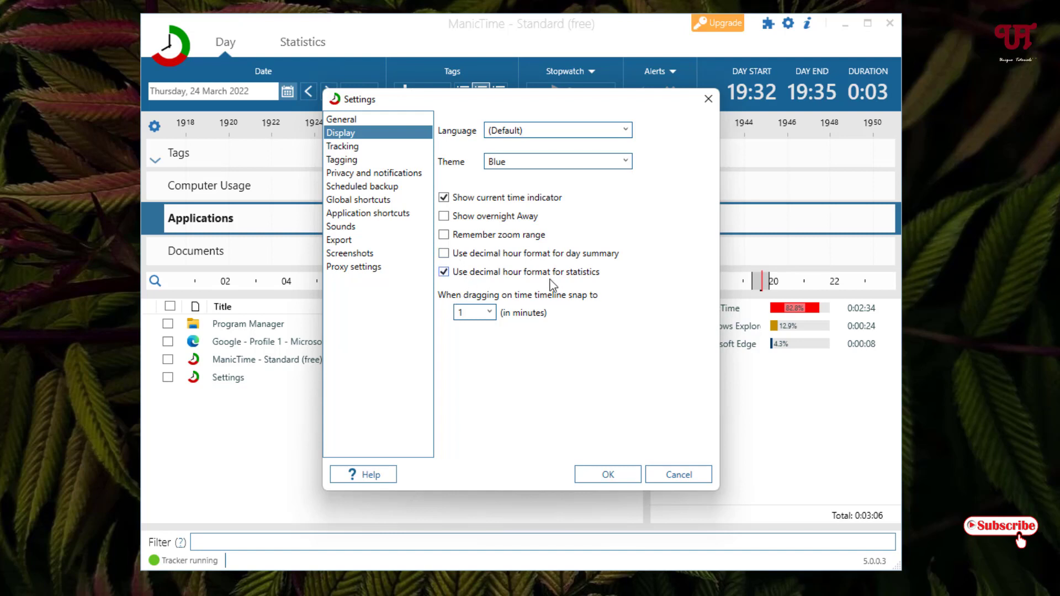
click(351, 149)
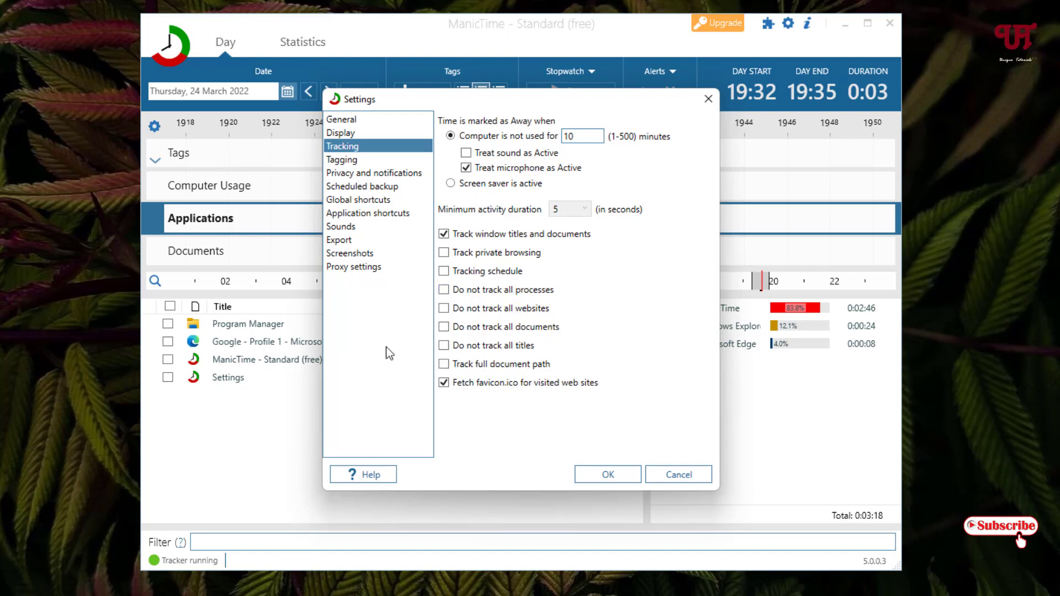
click(354, 161)
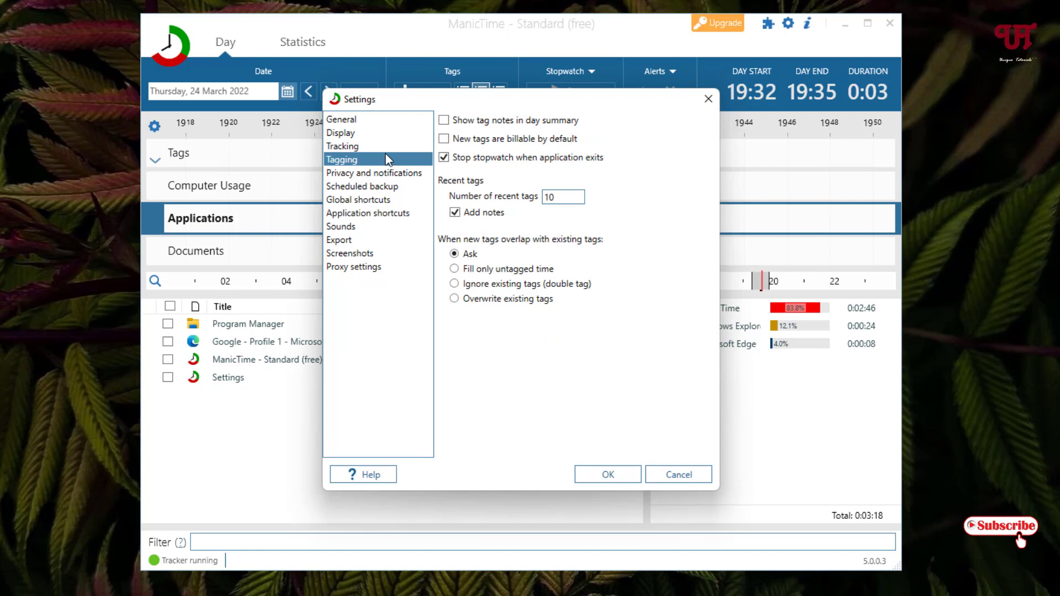
click(330, 172)
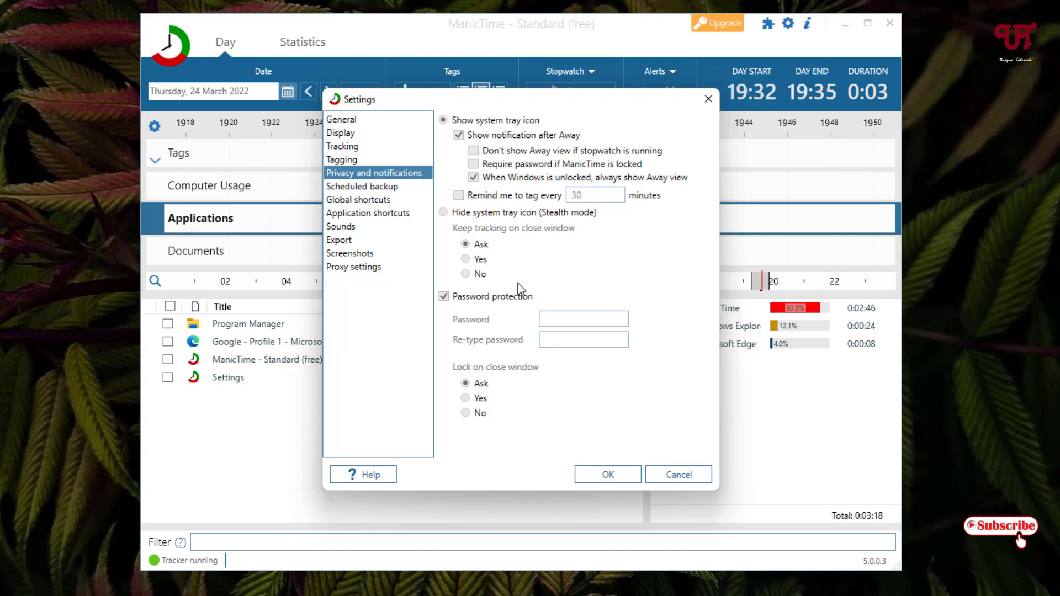
click(369, 187)
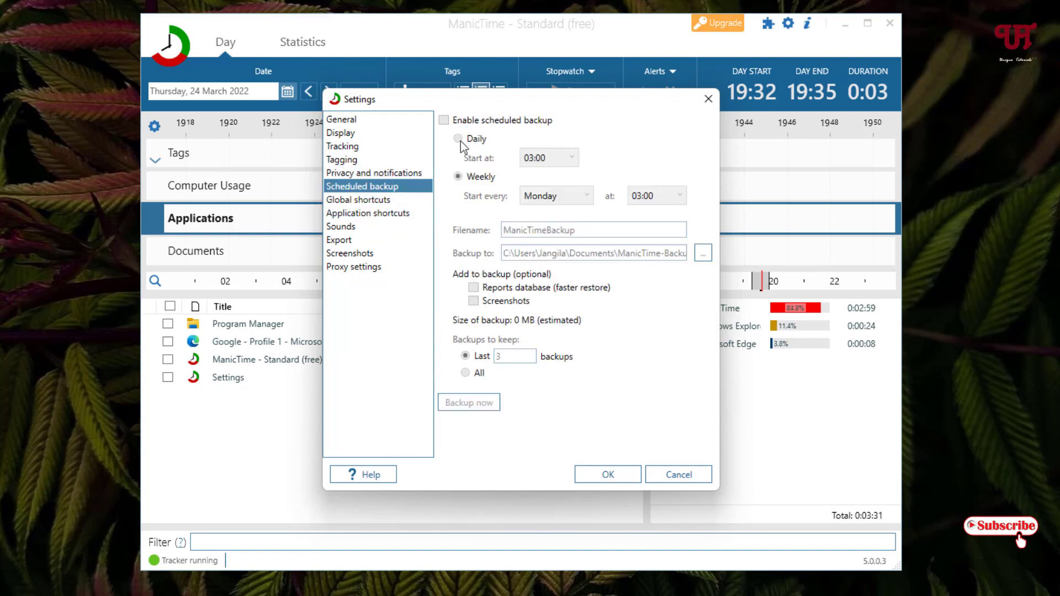
Step: Examine the Global shortcuts, Application shortcuts, Sounds, Export, Screenshots and Proxy settings options, and close the settings with OK
click(377, 199)
click(485, 161)
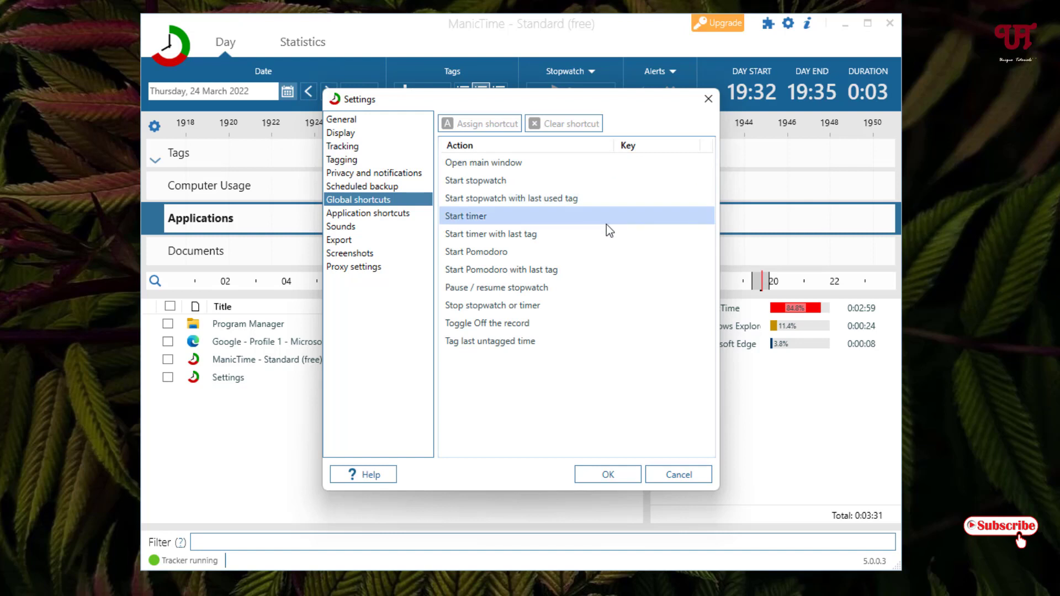
click(398, 215)
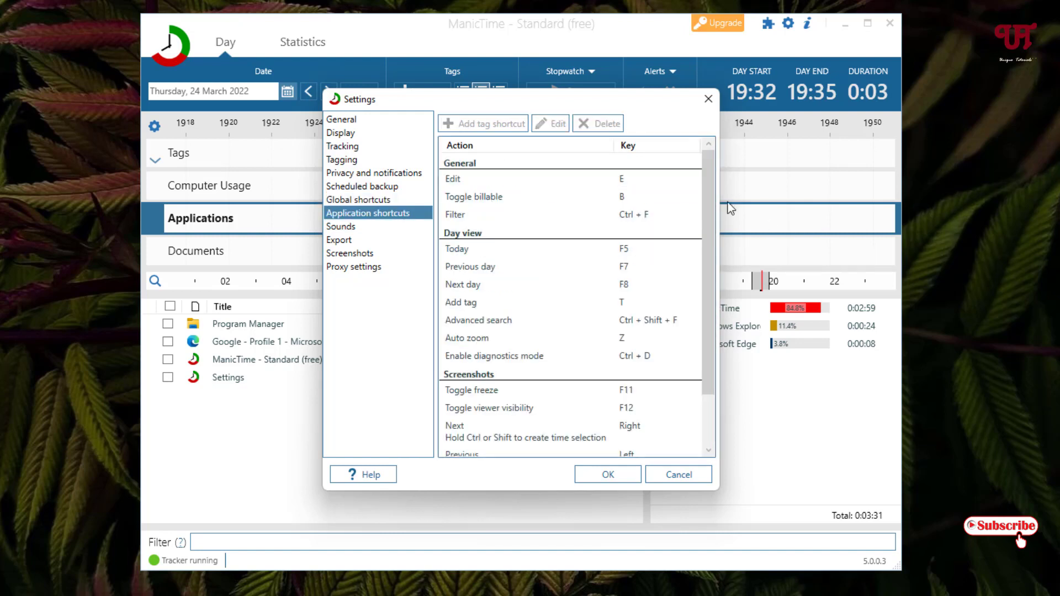
scroll(702, 220, down, 1)
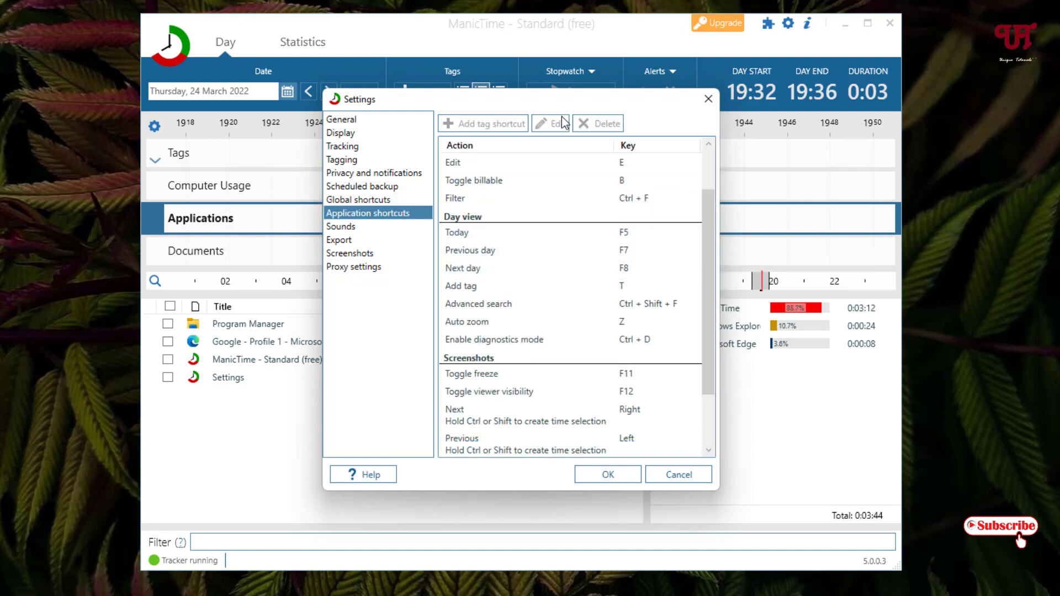
click(370, 228)
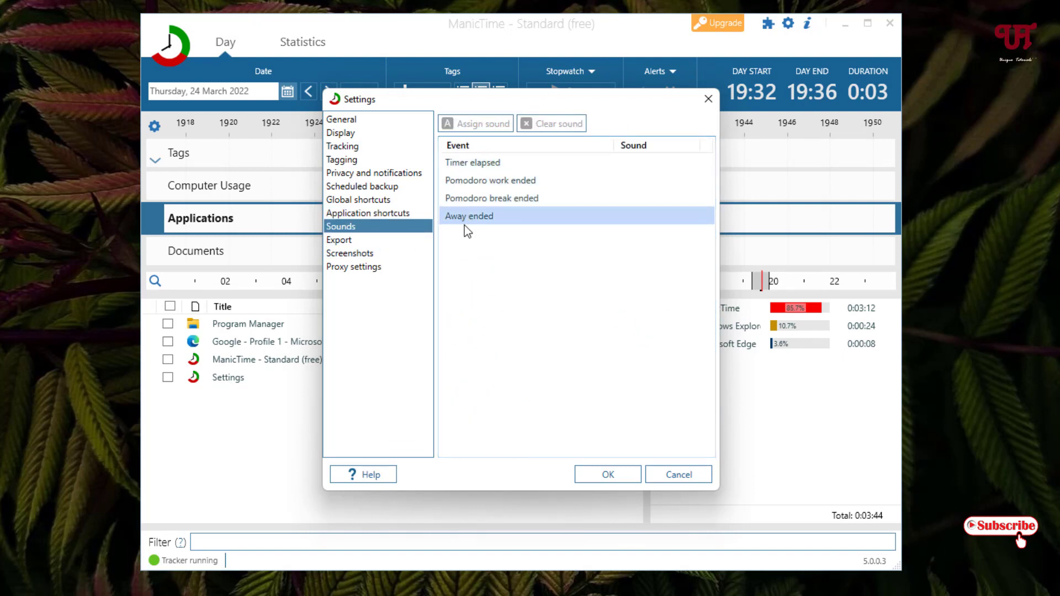
click(396, 238)
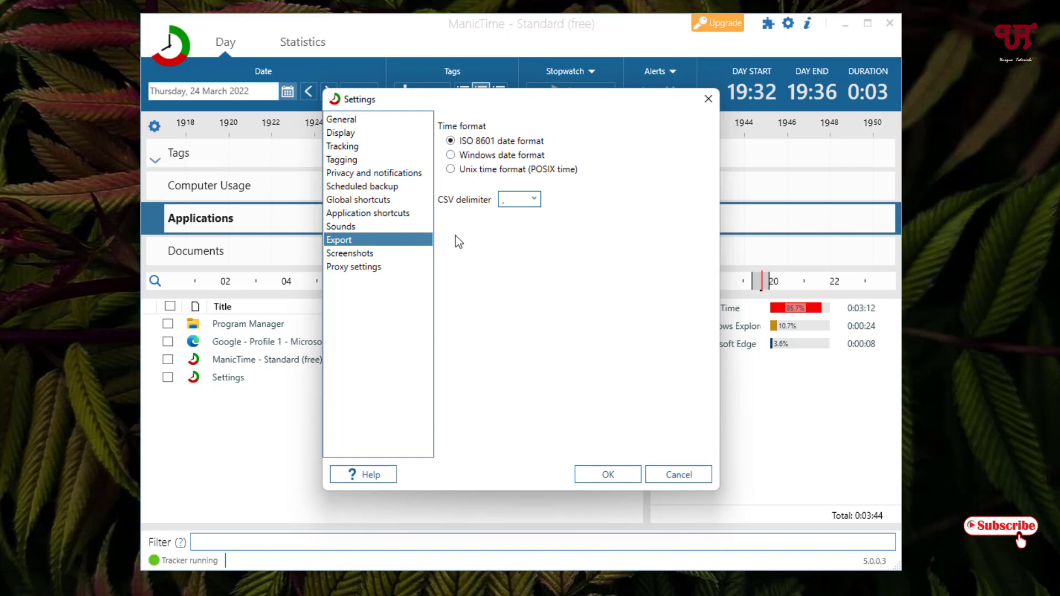
click(365, 257)
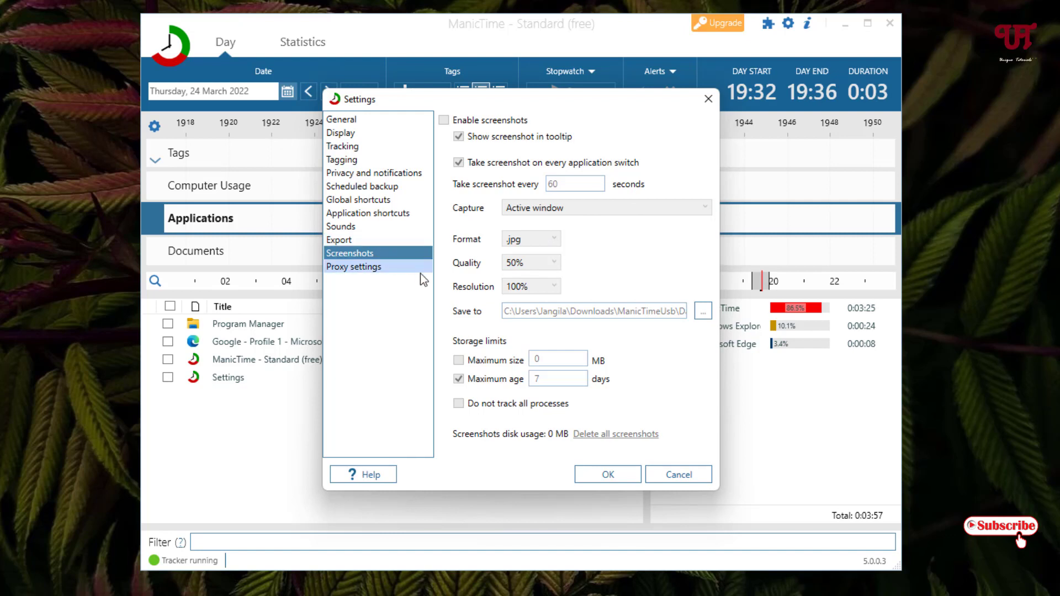
click(378, 271)
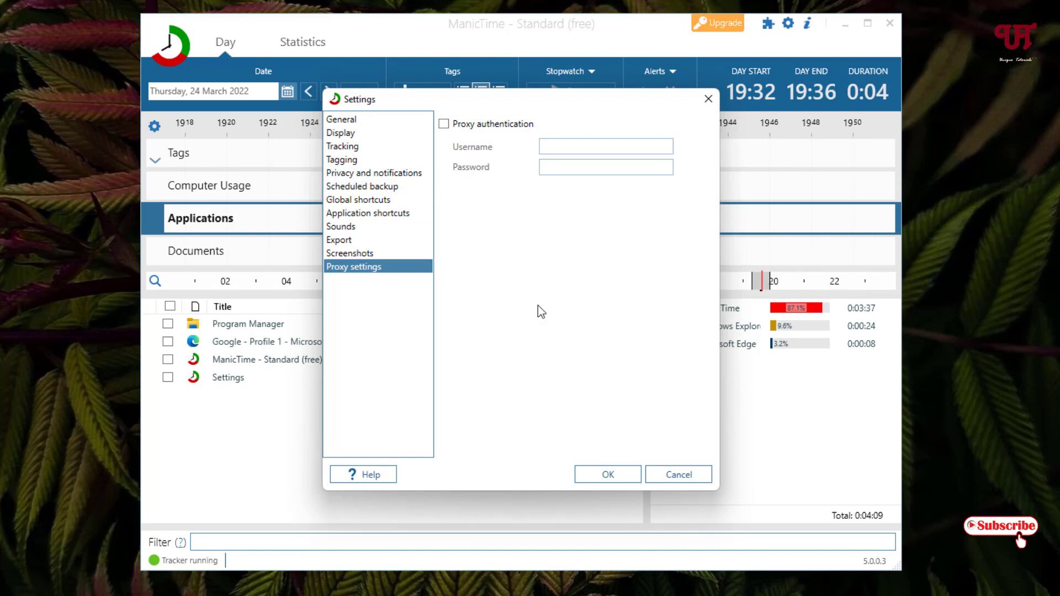
click(606, 477)
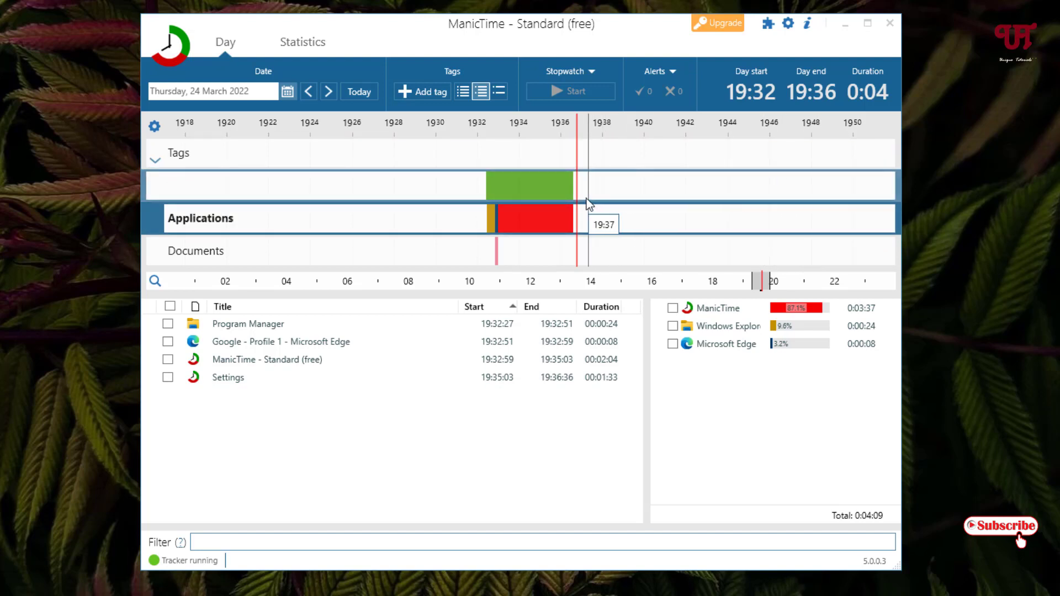
Step: Look over the Computer Usage timeline in the Day view and close the ManicTime window
mouse_move(563, 186)
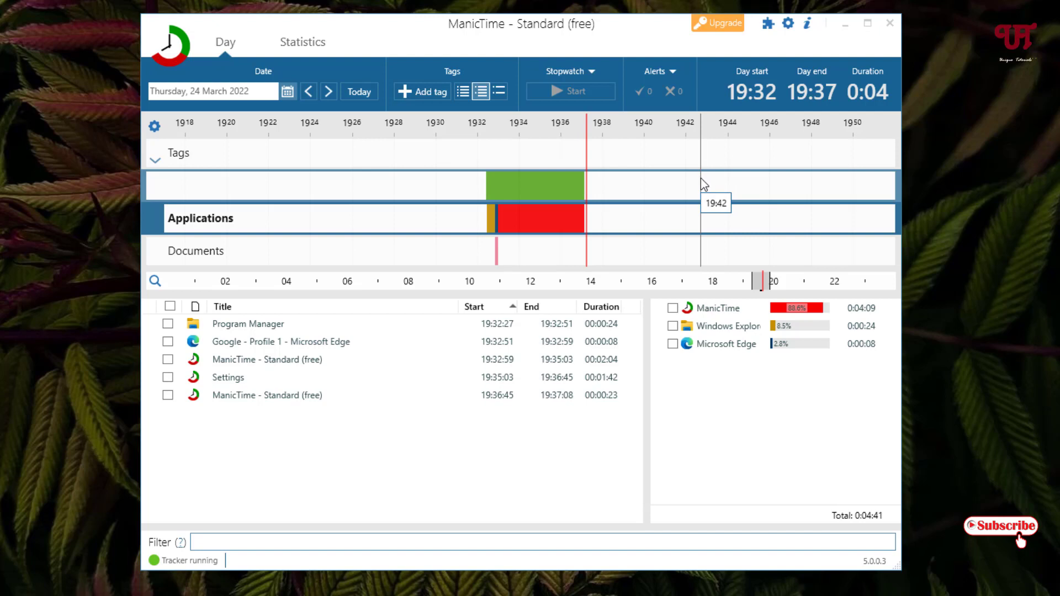
mouse_move(523, 184)
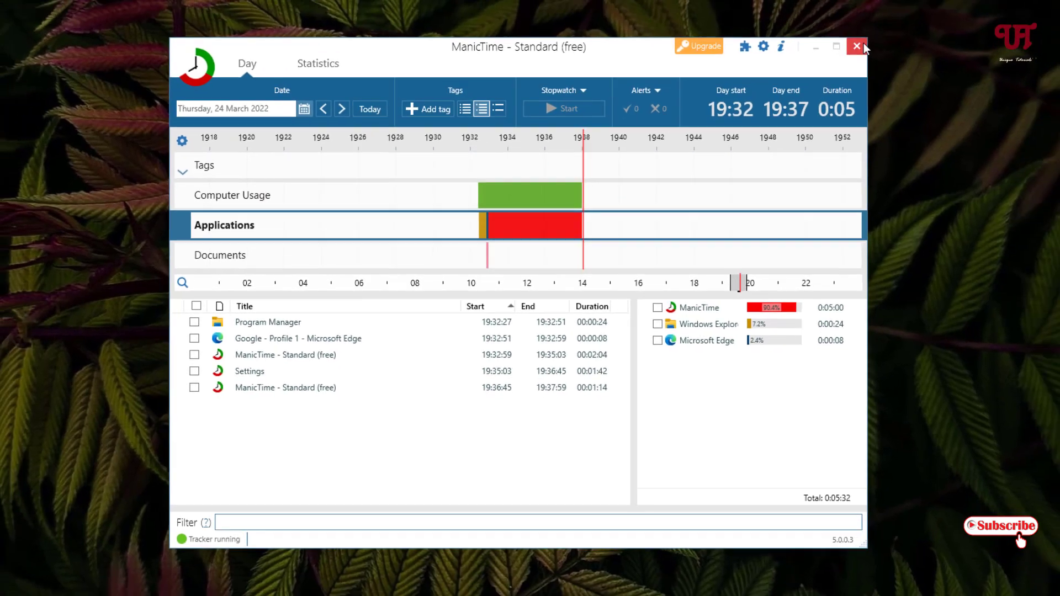
click(889, 23)
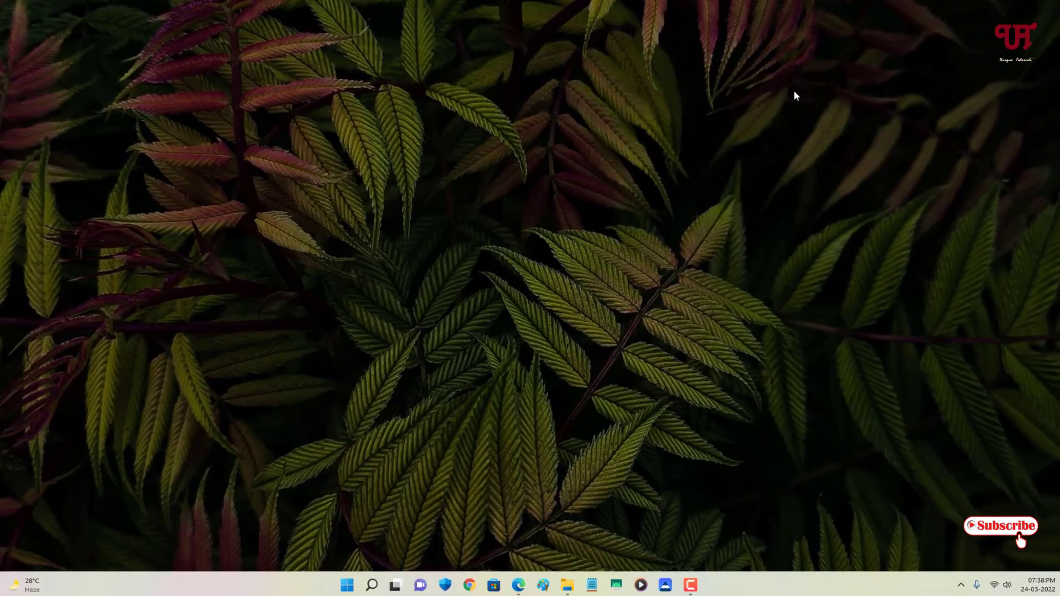